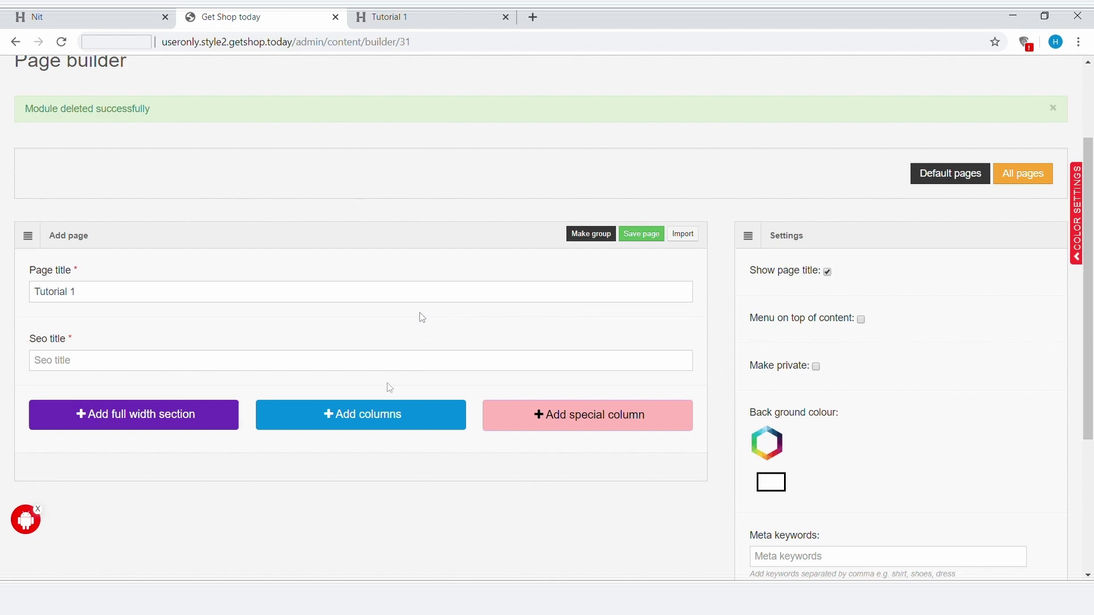
Open the Insert columns dialog to choose a layout for a new Tutorial 1 row.
click(367, 419)
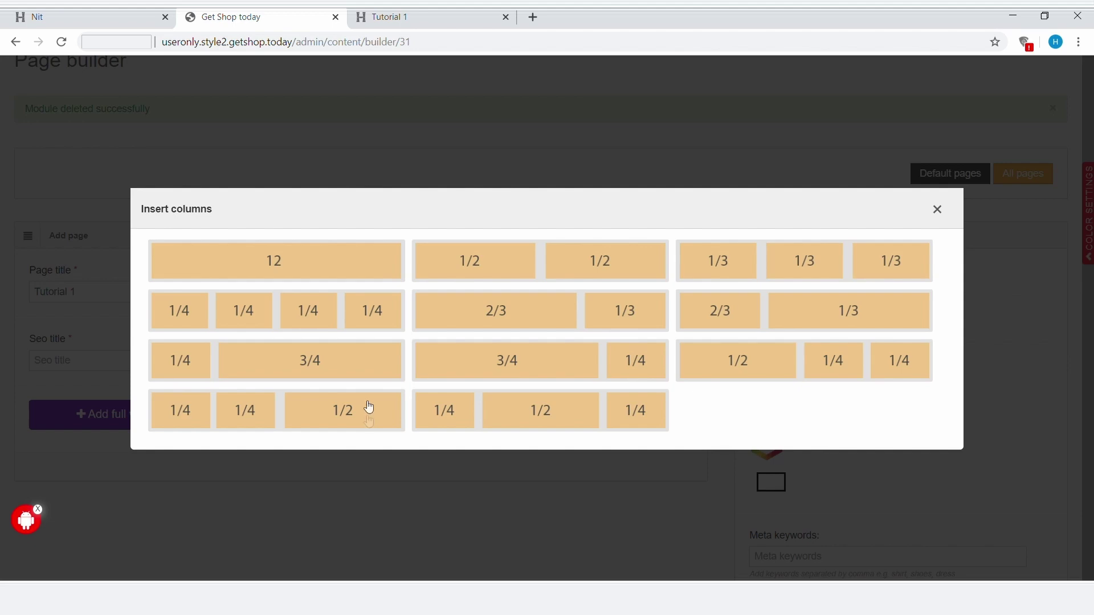
Add a full-width 12 row with a Contact form module (Name, Email, Message) and save it.
click(323, 275)
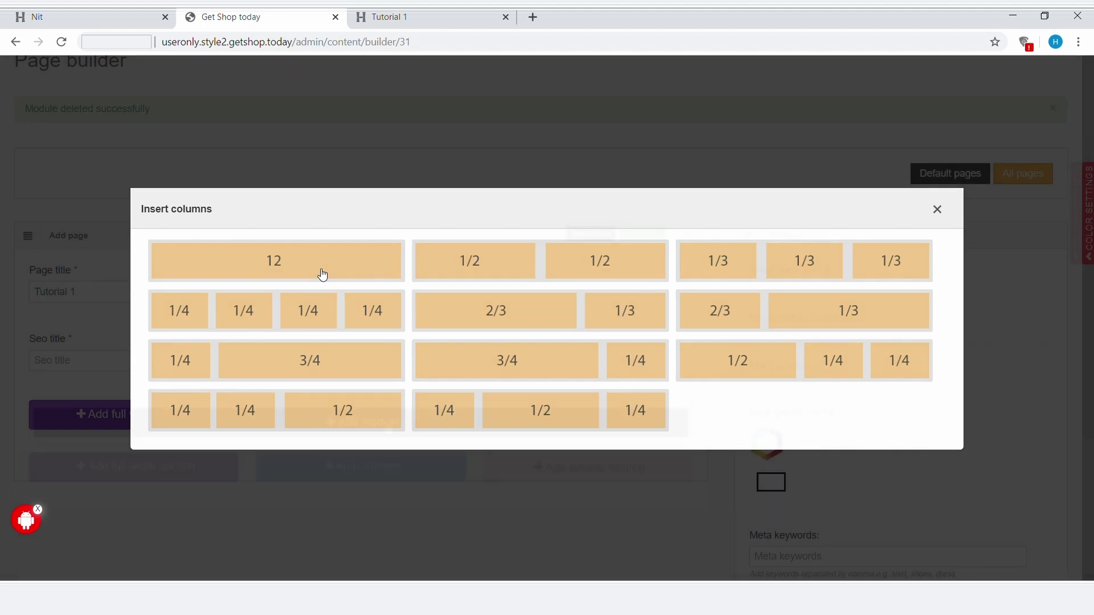
click(389, 424)
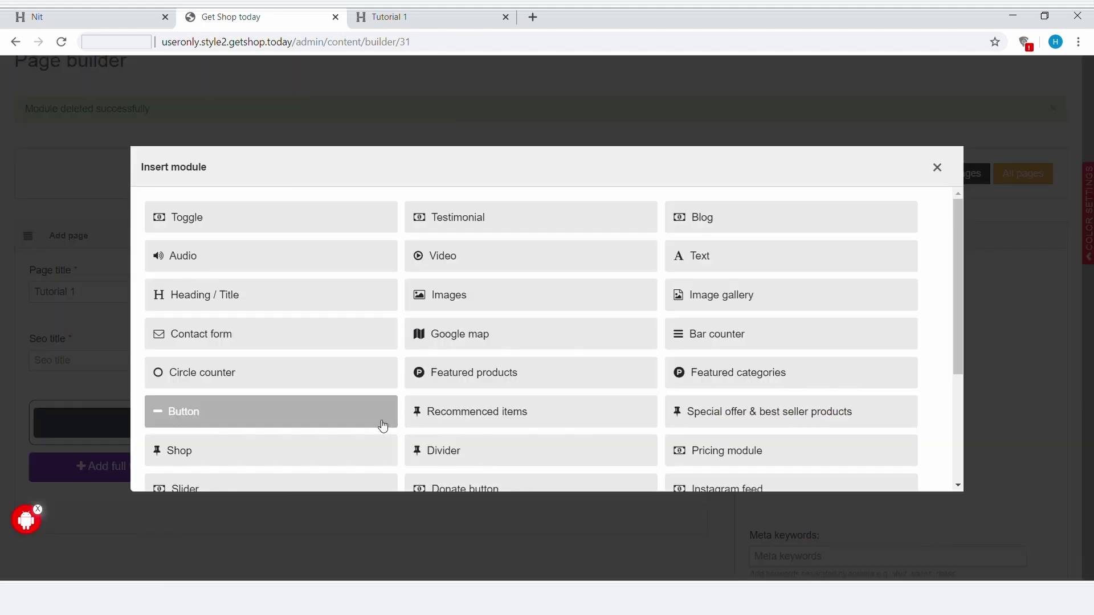
click(251, 346)
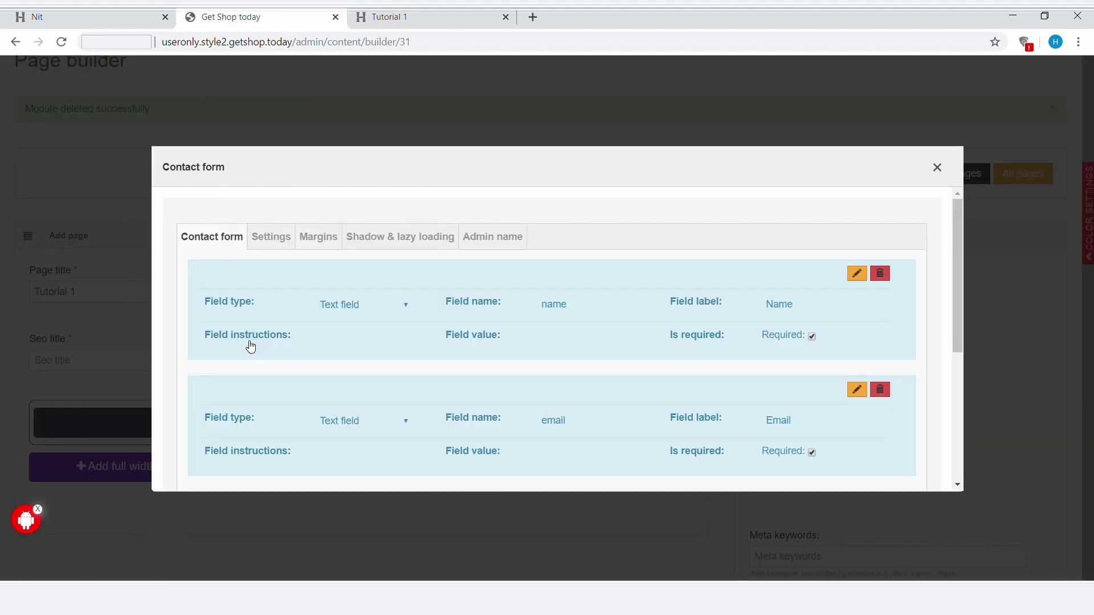
scroll(420, 361, down, 3)
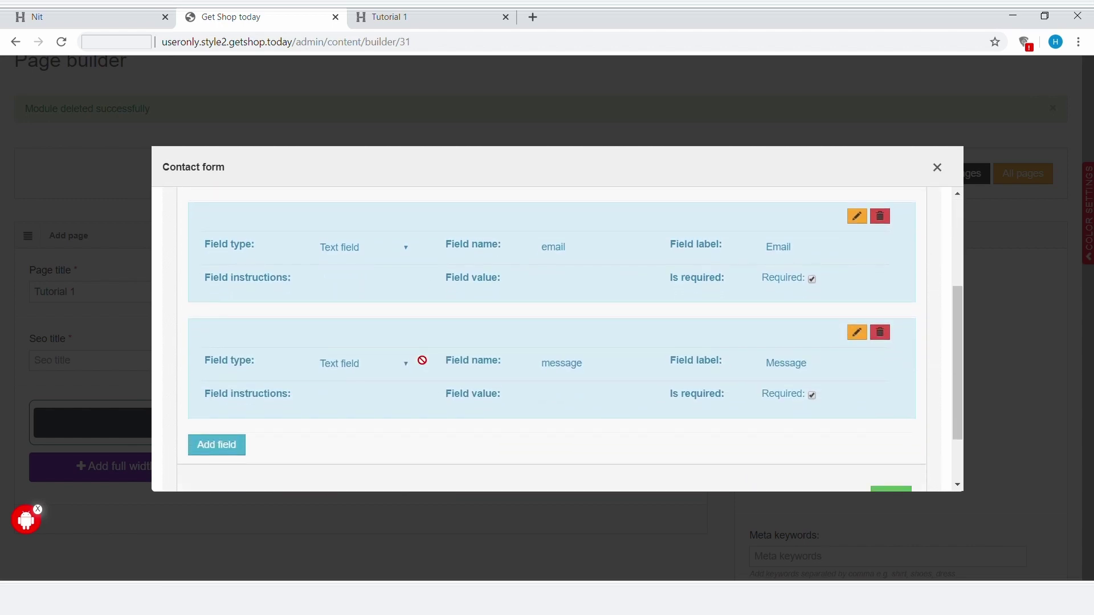
scroll(423, 360, down, 1)
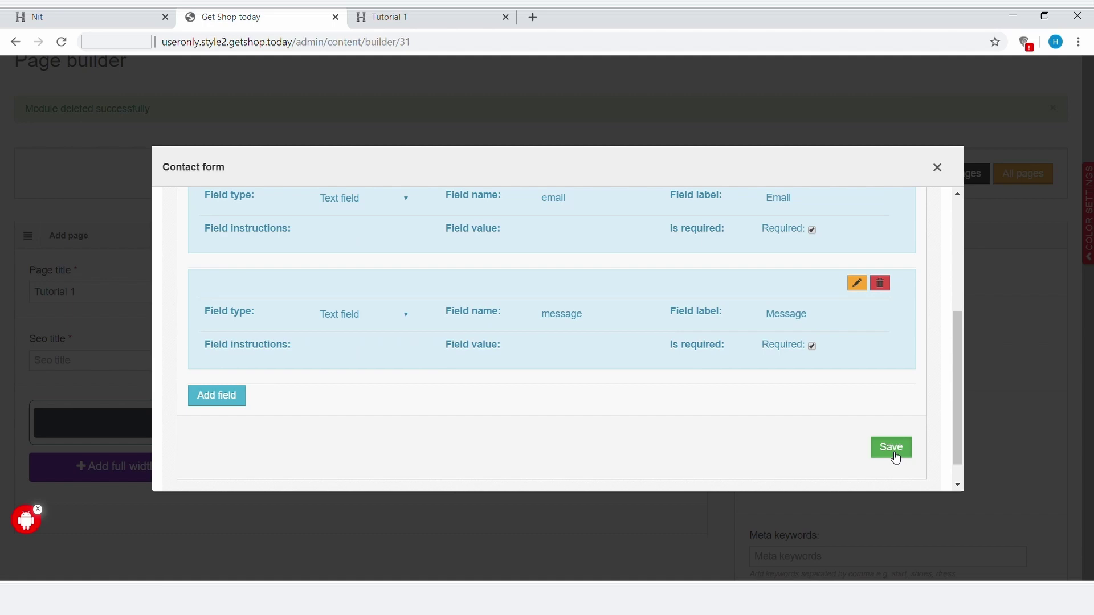
click(892, 448)
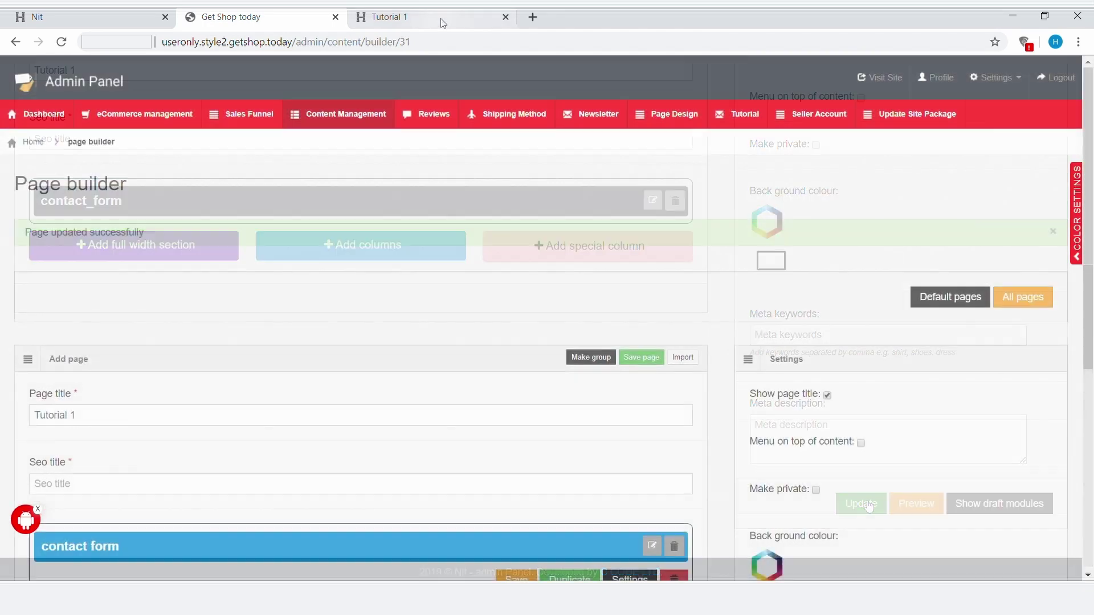
Reload the live Tutorial 1 tab to show the 'Get in touch' contact form.
click(440, 18)
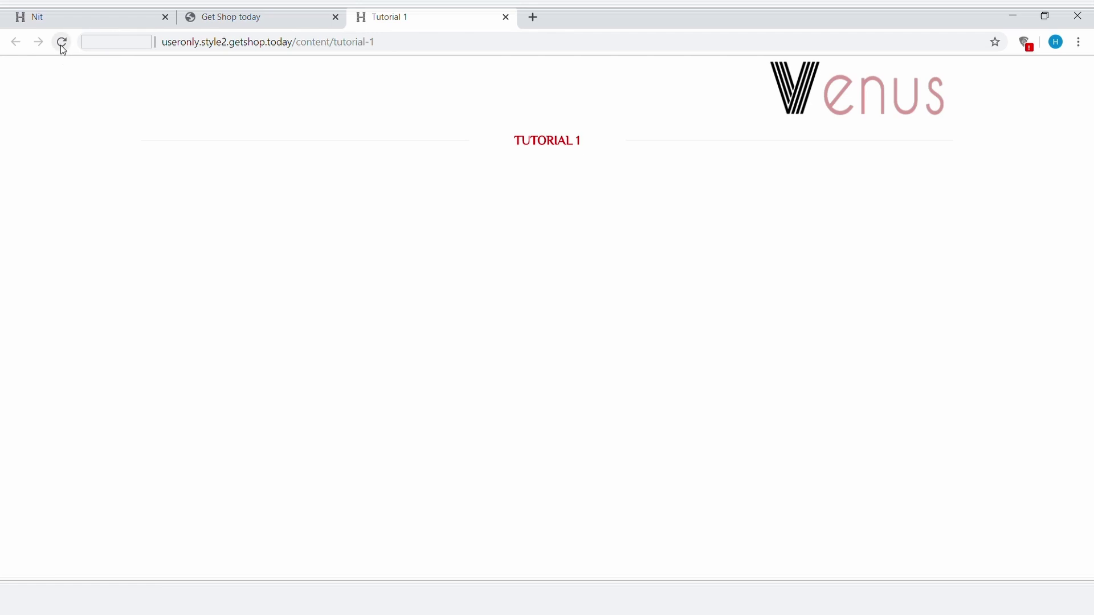
click(63, 49)
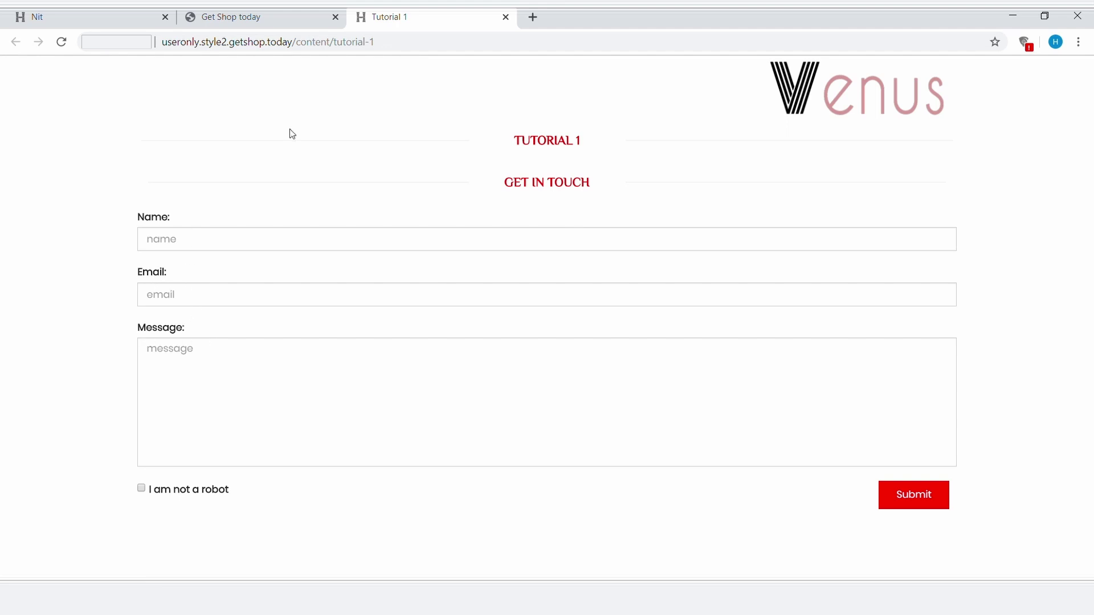
Back in the page builder, edit the contact_form module and add a blank field below Message.
click(261, 18)
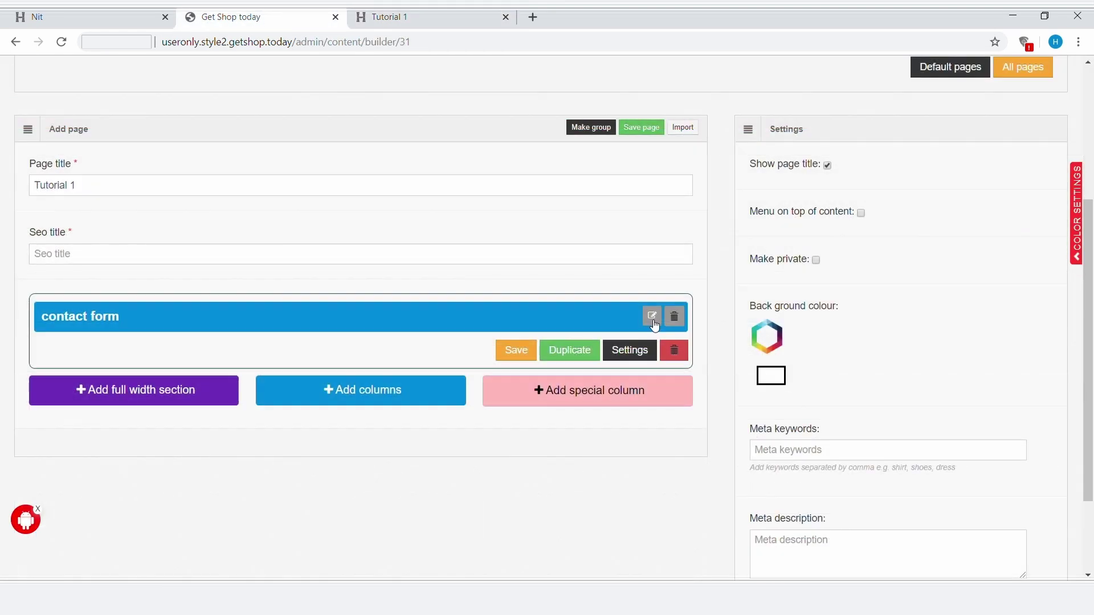
click(653, 319)
scroll(613, 352, down, 5)
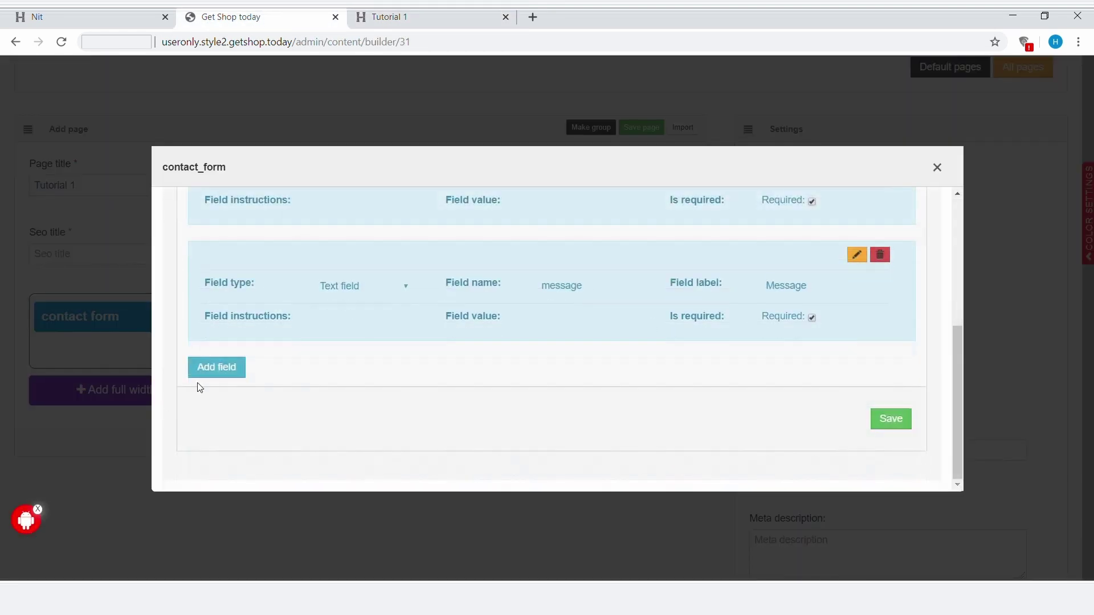
click(228, 378)
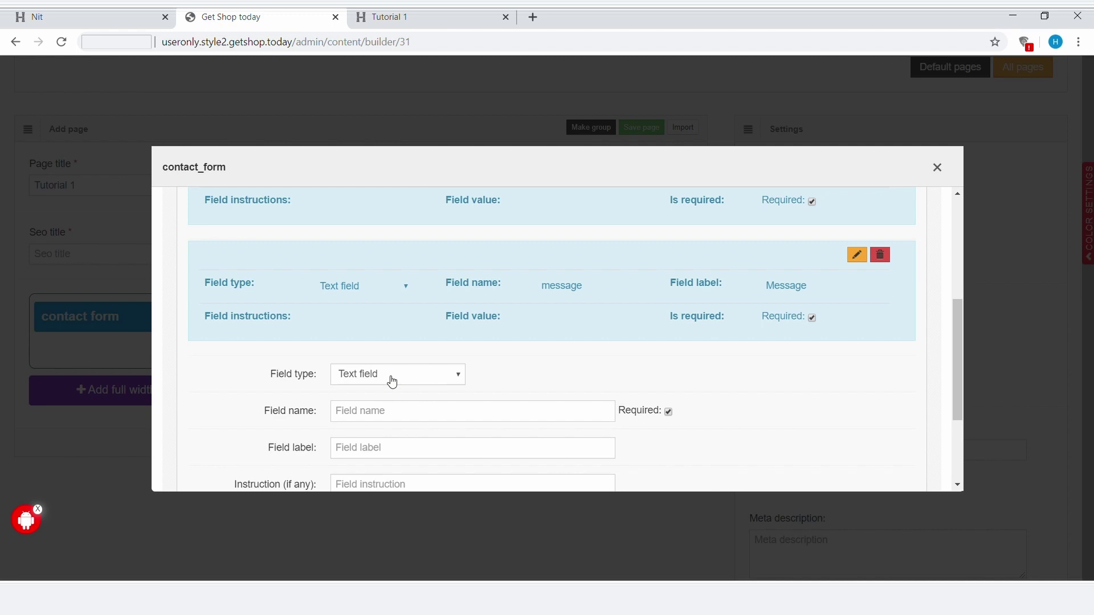
Set the new field's type to Radio.
click(392, 382)
click(381, 410)
click(457, 382)
click(402, 421)
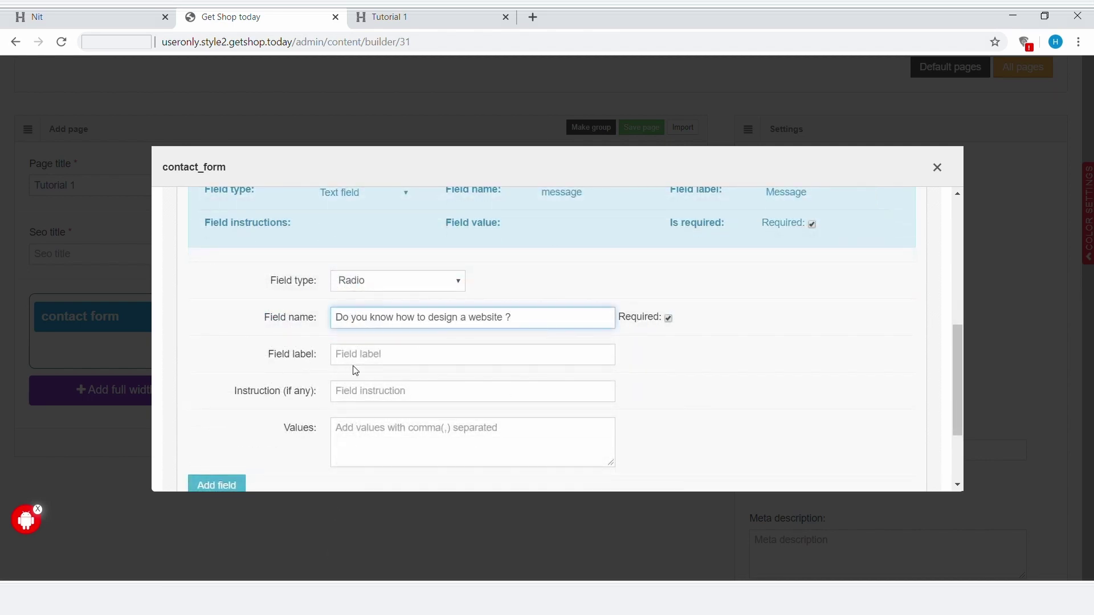
Label the radio field 'Do you know how to design a website ?' with values Yes,No.
click(366, 365)
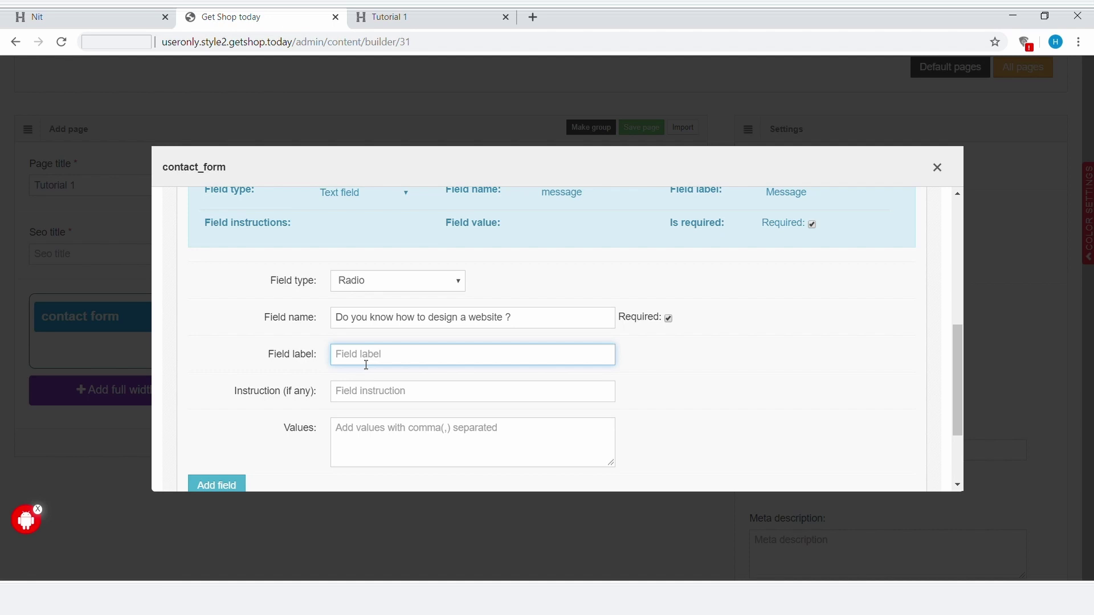
text(Do you know how to design a website ?)
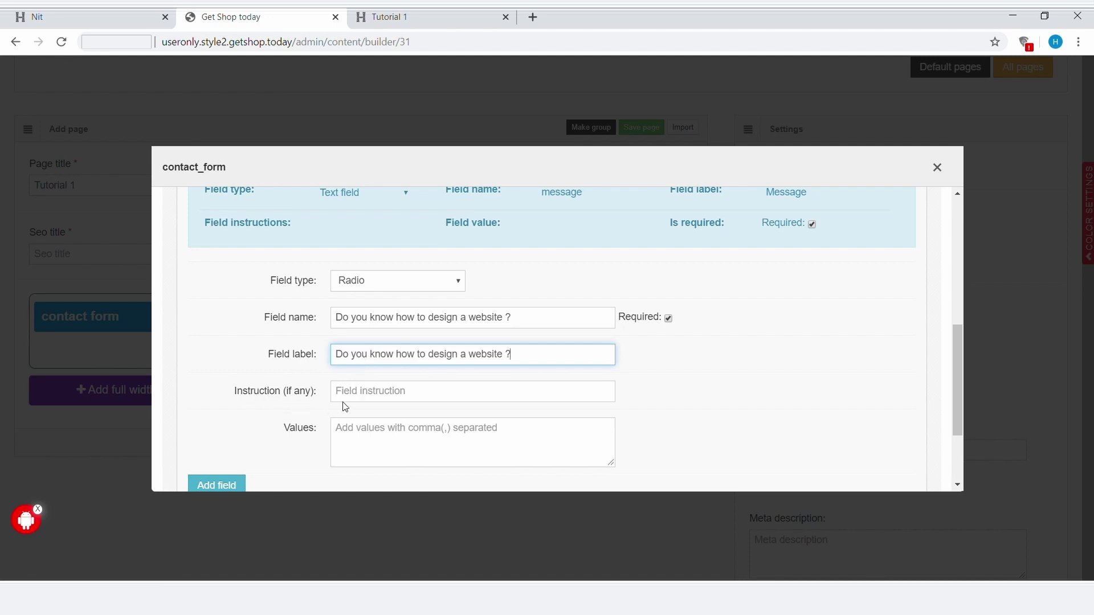
click(366, 400)
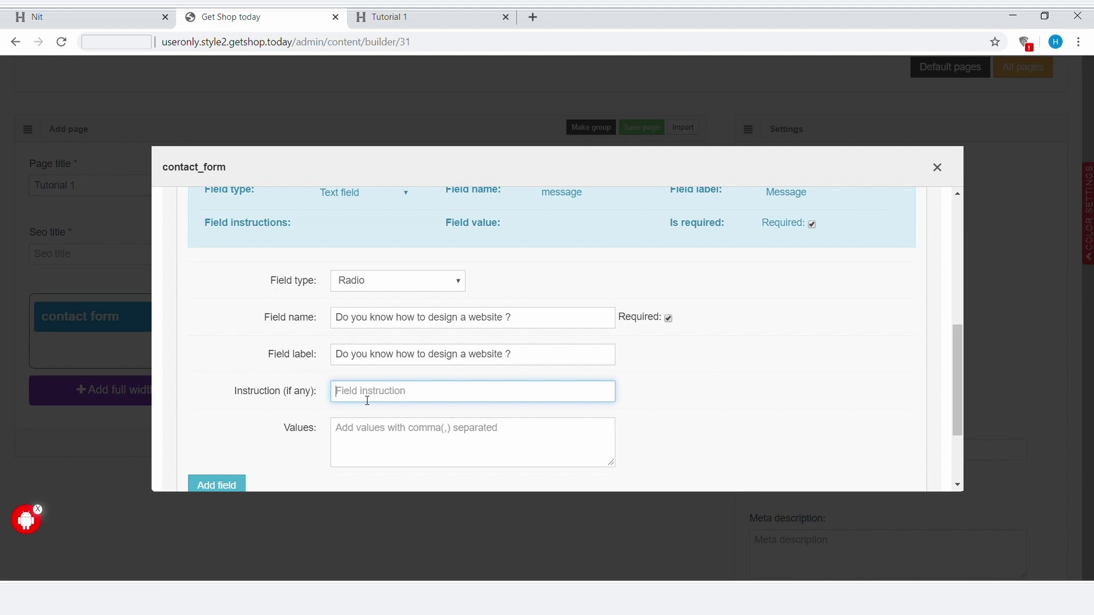
scroll(367, 400, down, 1)
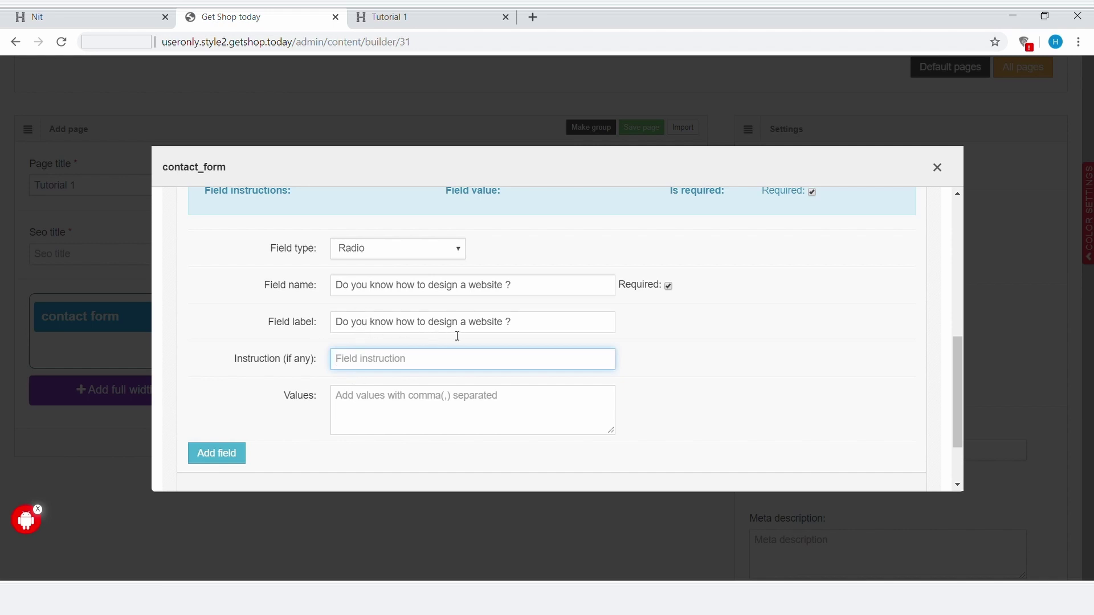
click(355, 416)
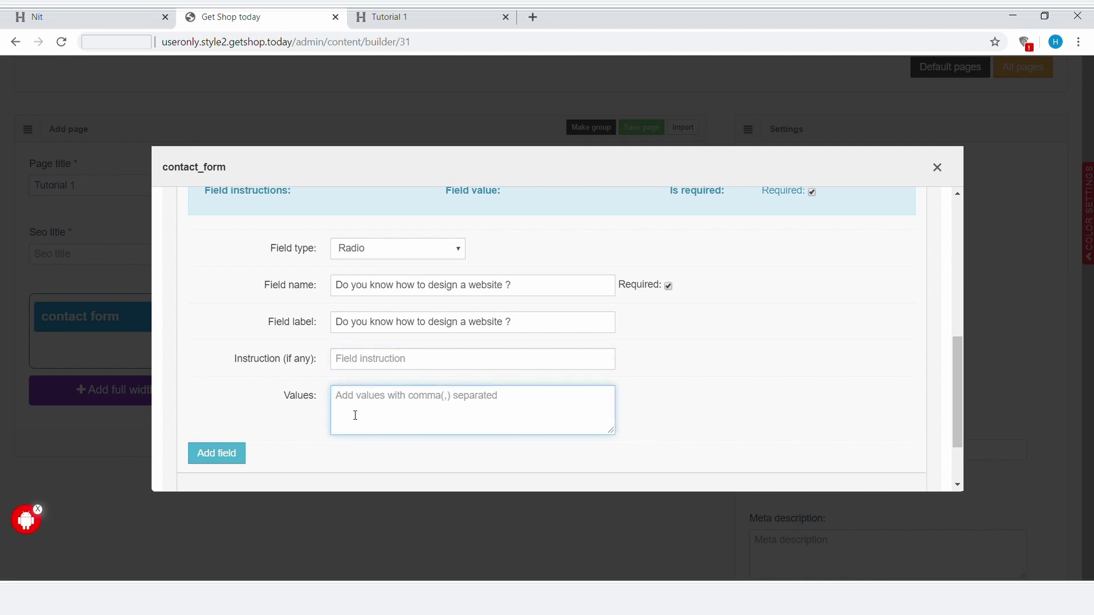
text(Yes)
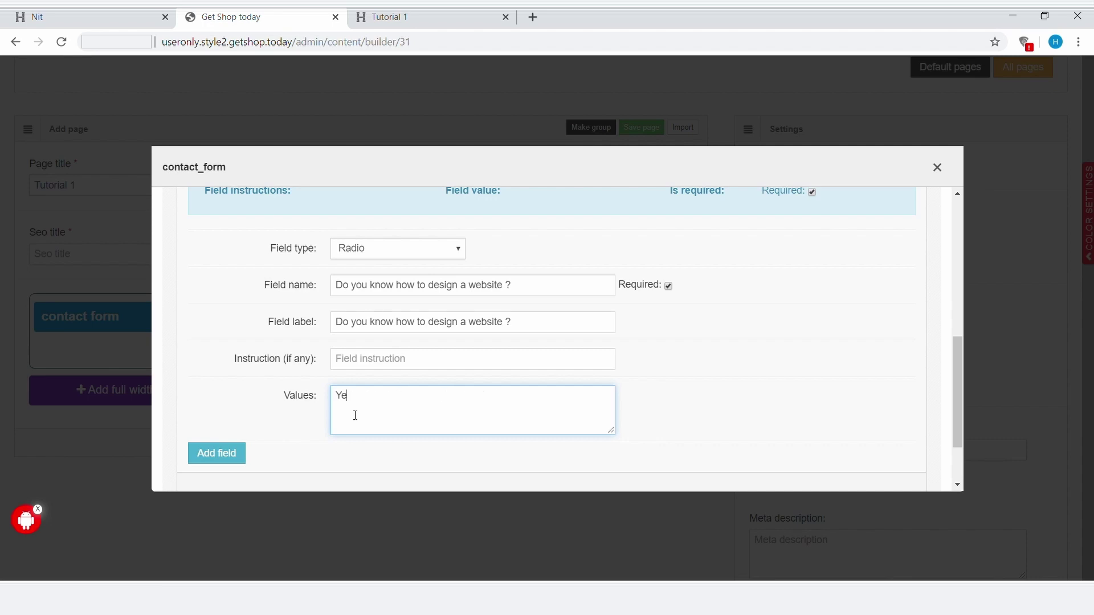
text(,No)
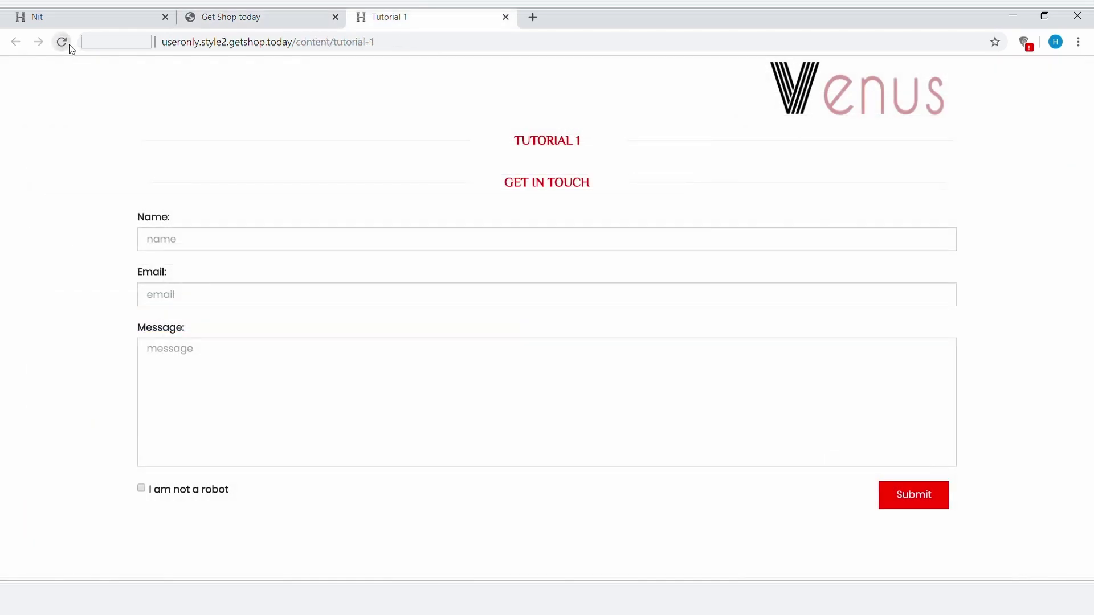
Reload the live Tutorial 1 page to see the Yes/No question, then return to the builder.
click(62, 41)
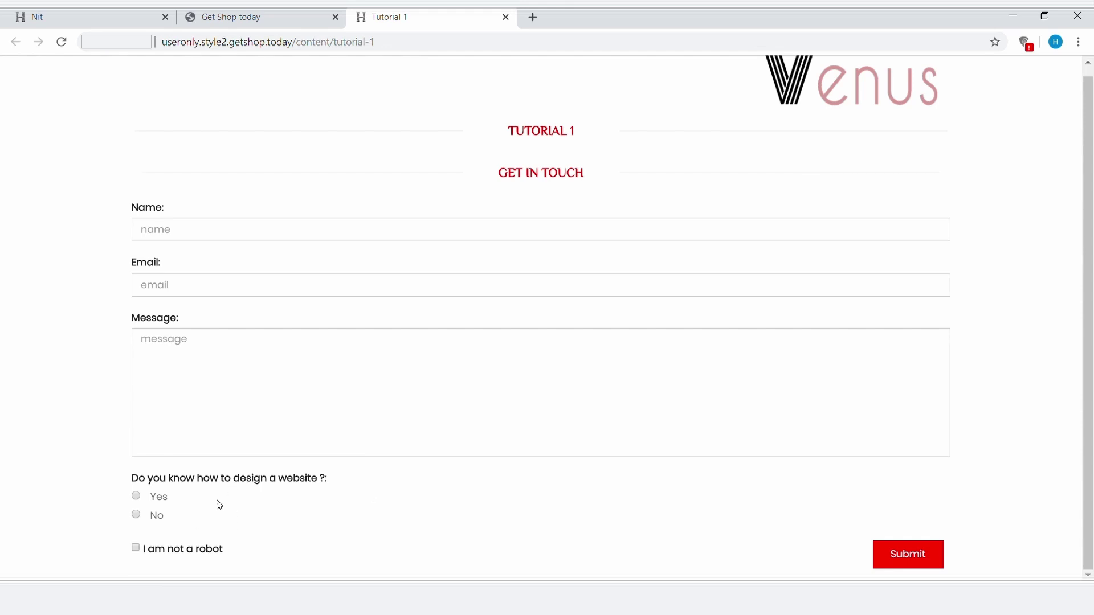
key(ctrl+shift+Tab)
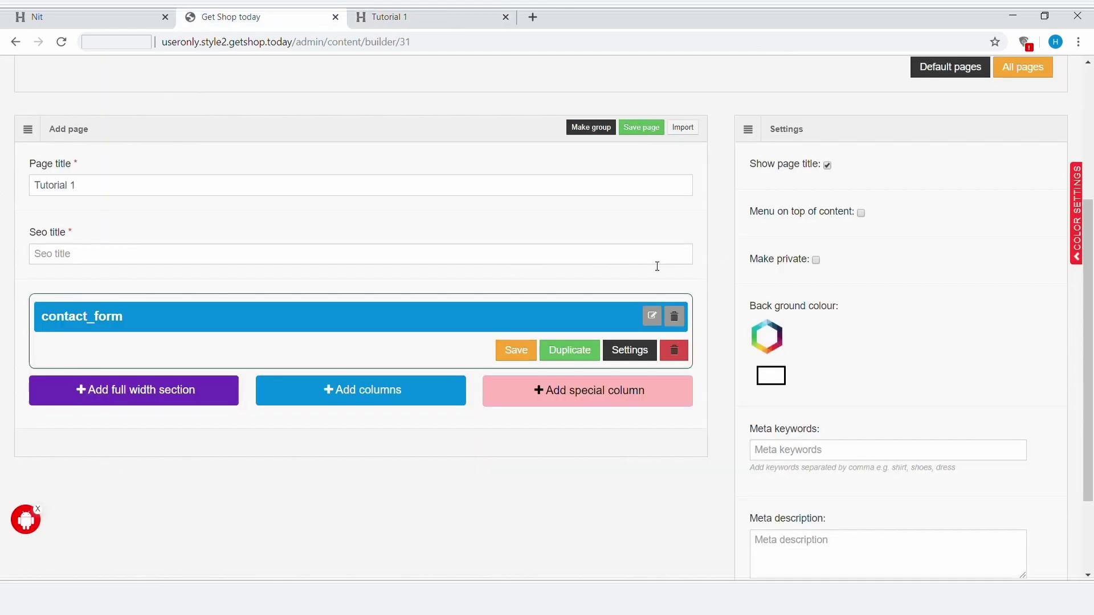
Drag the radio question above the Message field and confirm the new order on the live page.
click(652, 317)
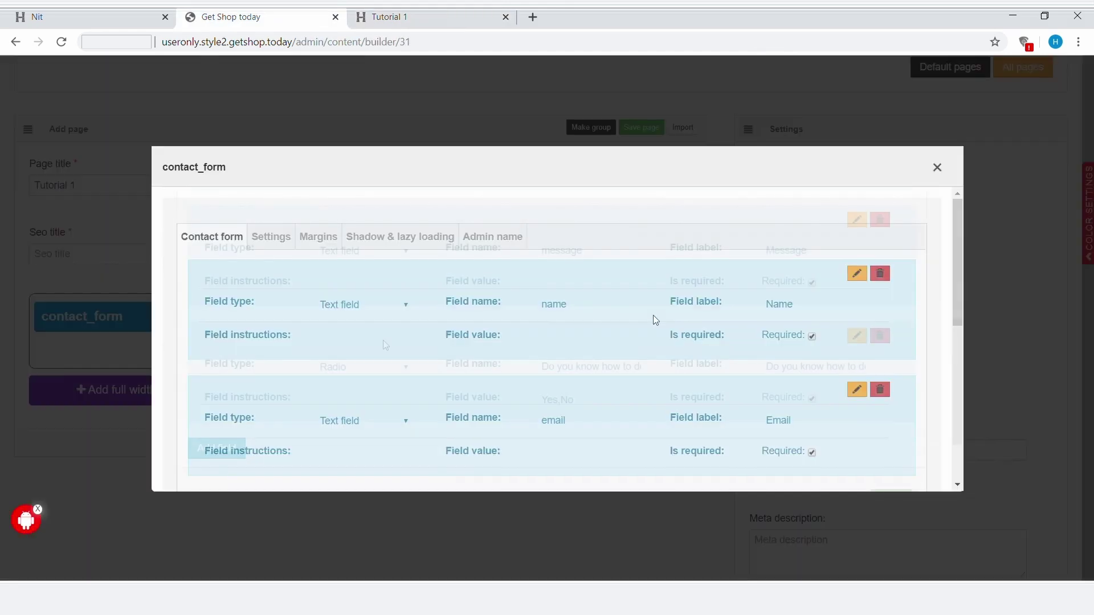
scroll(383, 340, down, 5)
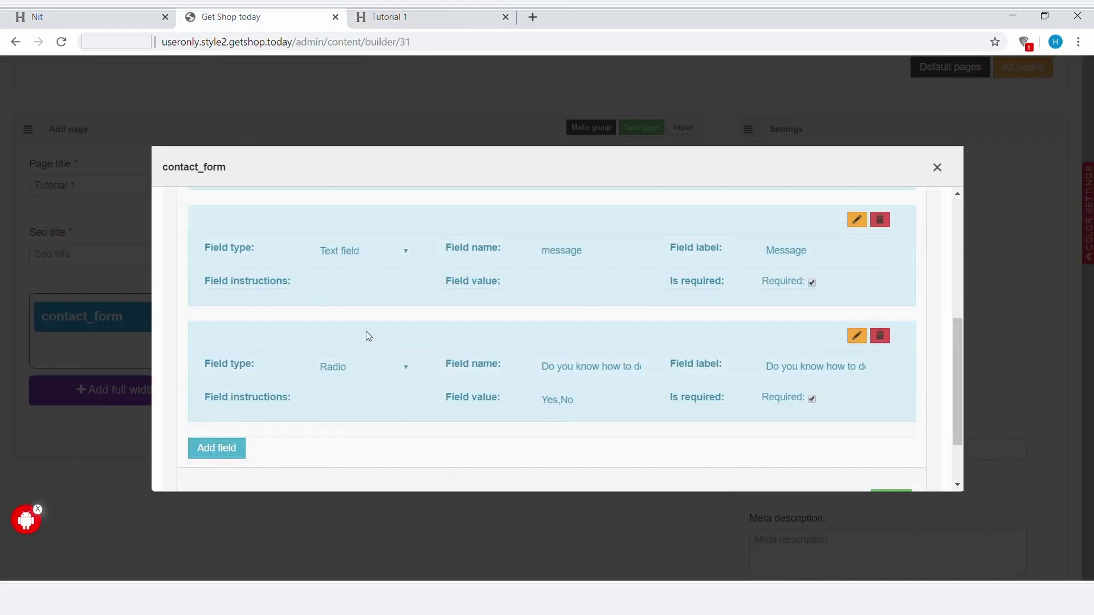
drag(368, 335, 351, 254)
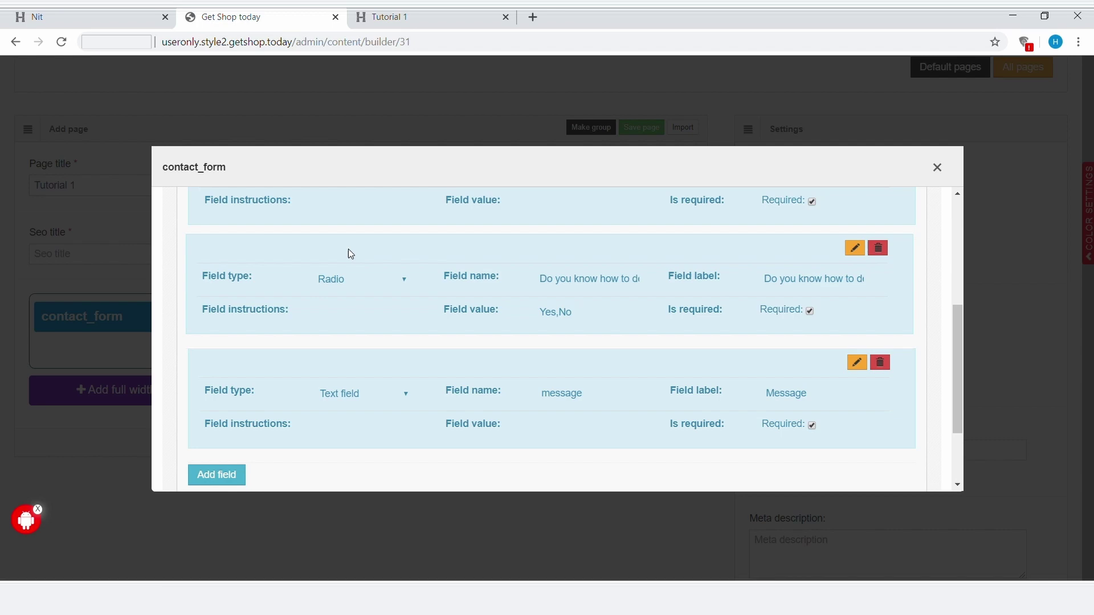
key(ctrl+Tab)
click(61, 42)
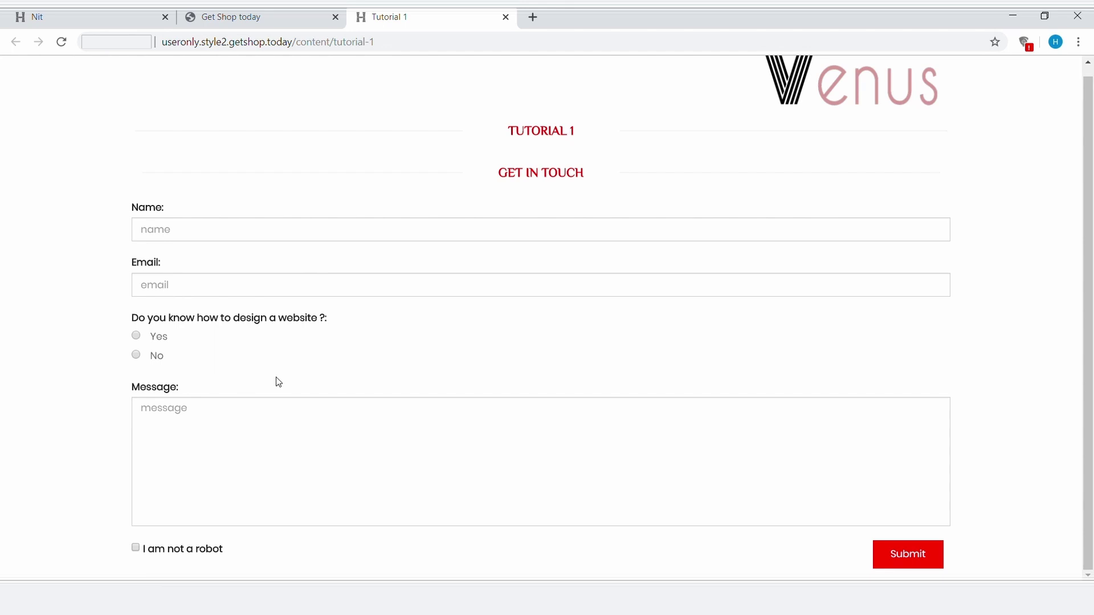
click(240, 24)
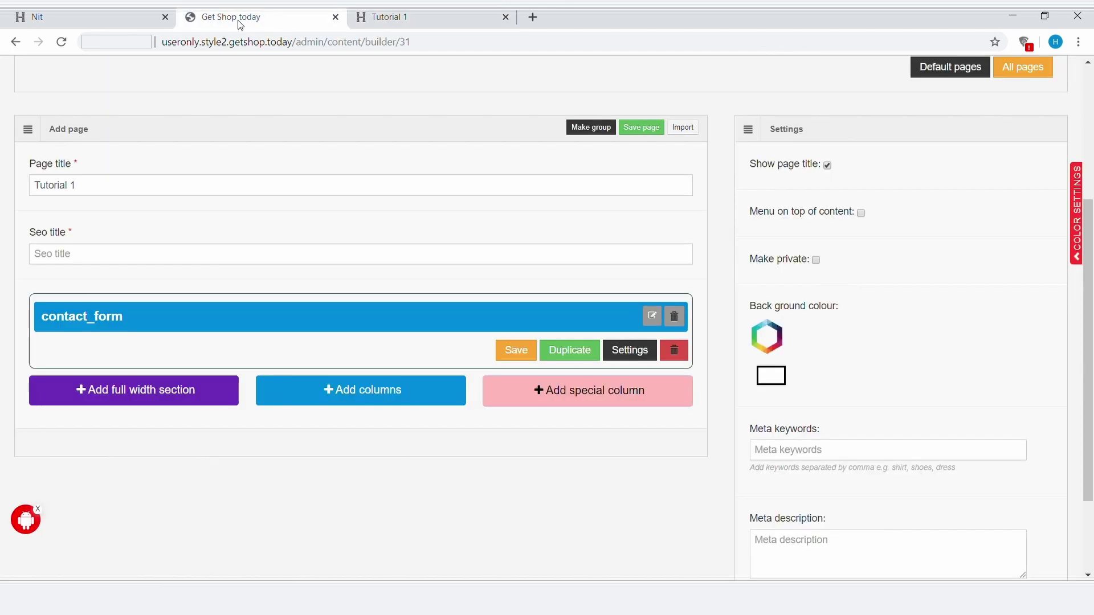
Reopen the contact_form editor on its Settings tab, showing the 'Get in touch' title set to show.
click(653, 317)
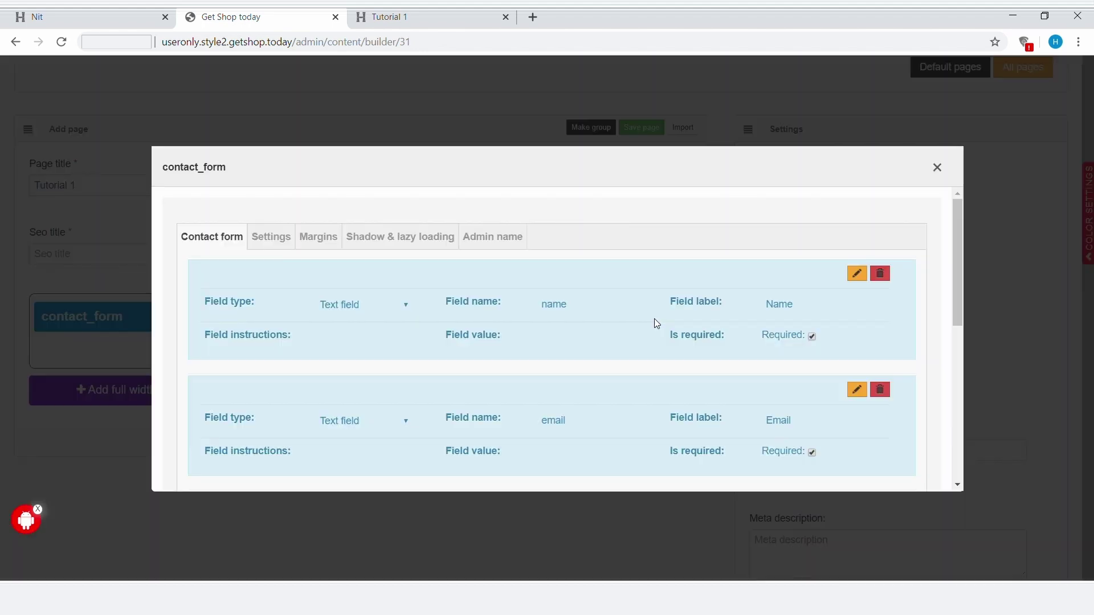
click(287, 238)
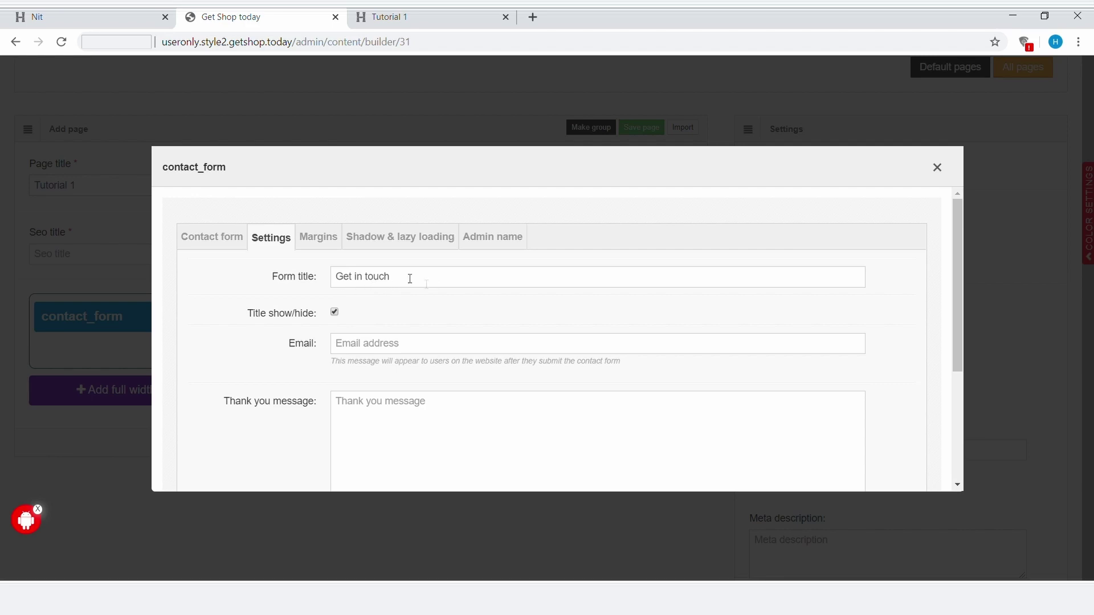
scroll(410, 279, down, 1)
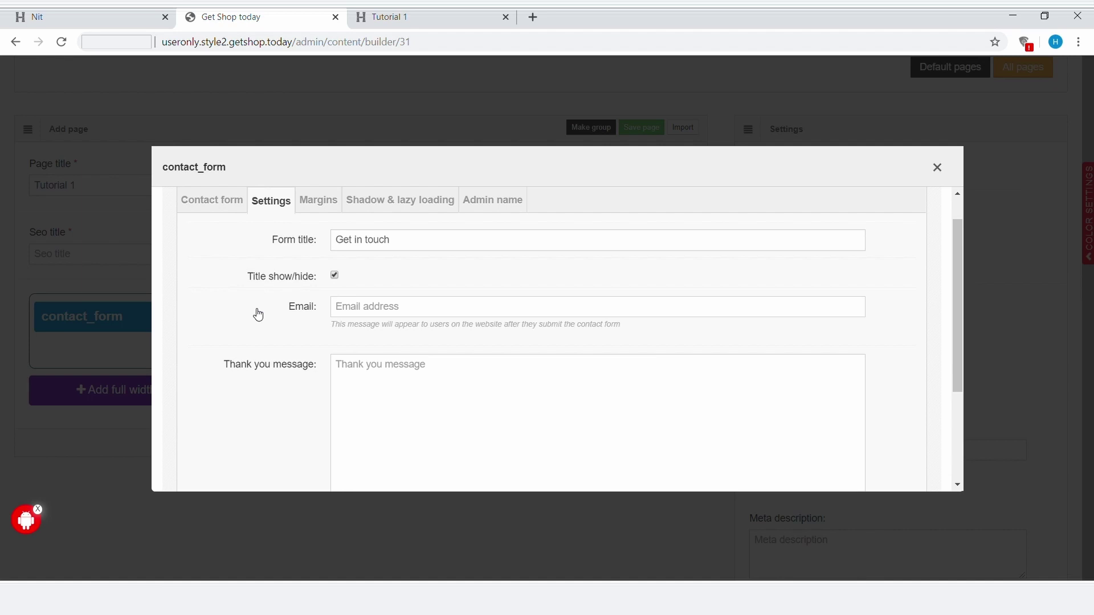
Review the recipient email and thank-you message settings, then close the contact_form editor.
scroll(255, 313, down, 1)
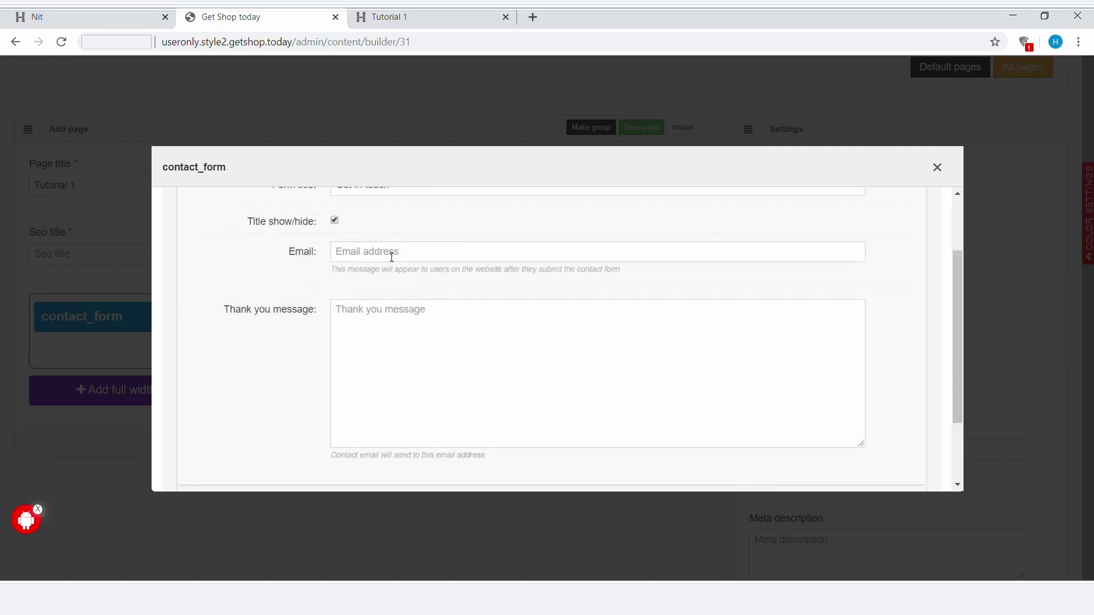
click(391, 257)
click(362, 325)
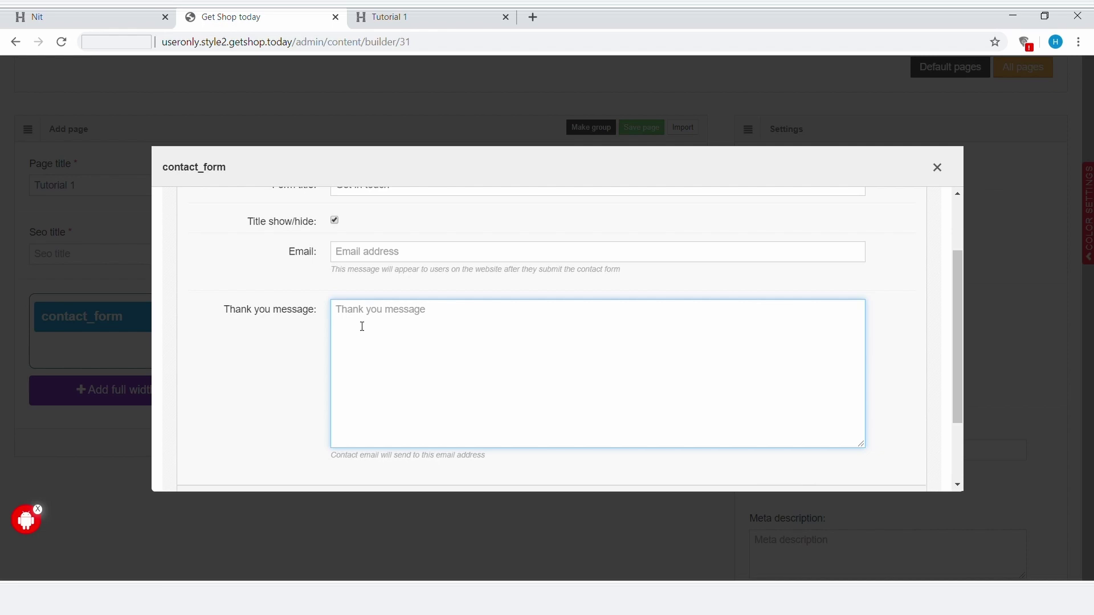
key(Escape)
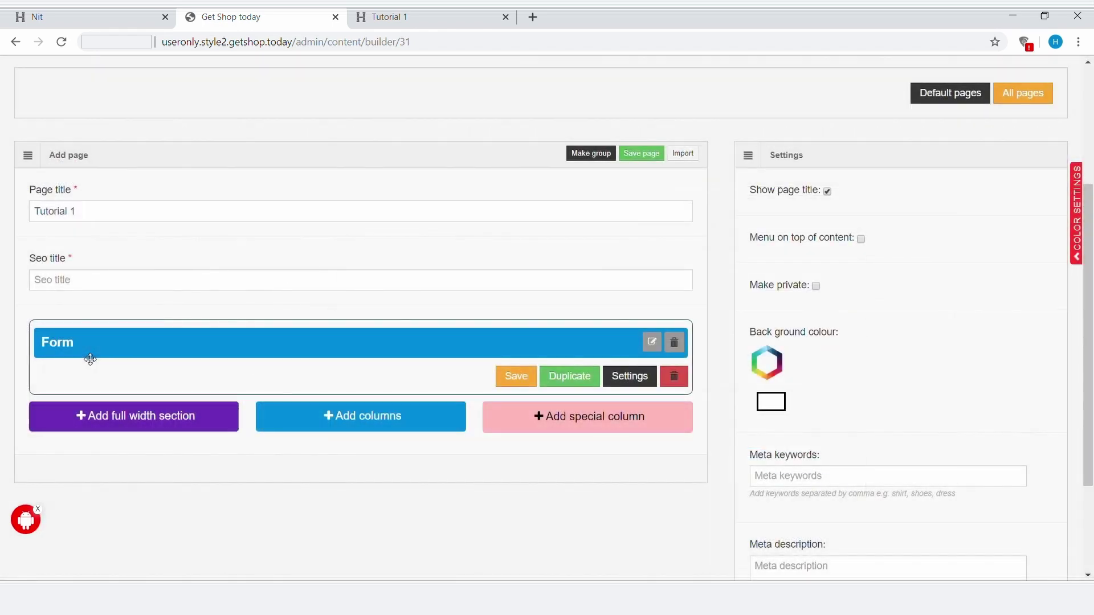